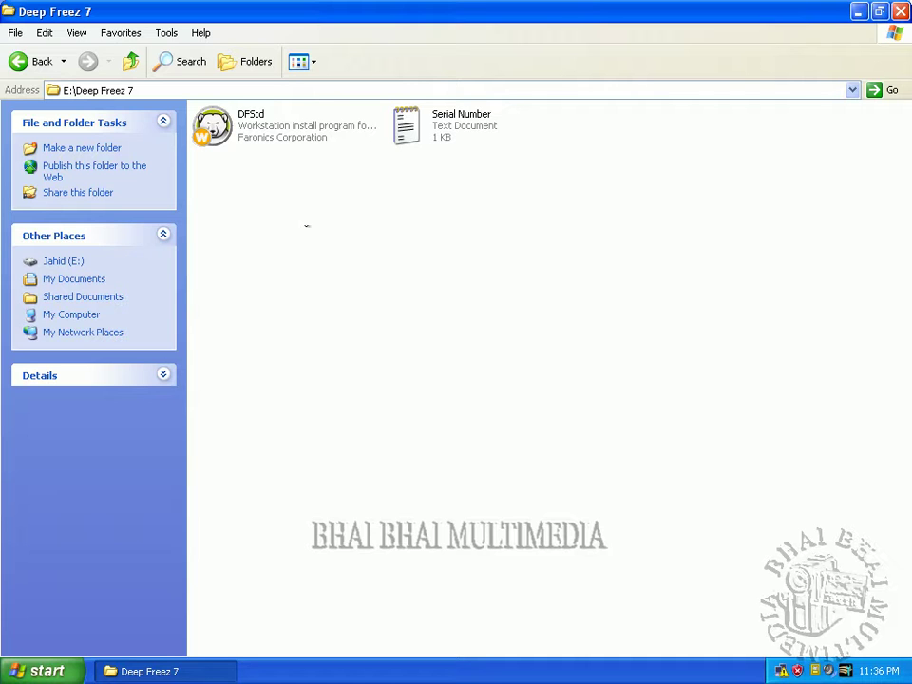
Launch the DFStd installer and accept the Deep Freeze license agreement to reach the licensing page.
double_click(231, 136)
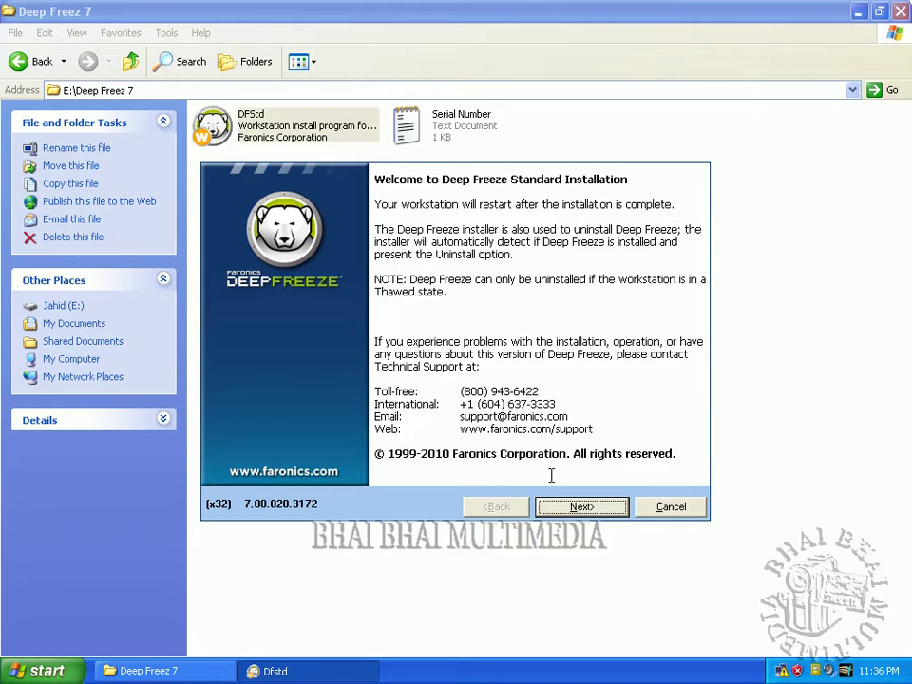
left_click(578, 509)
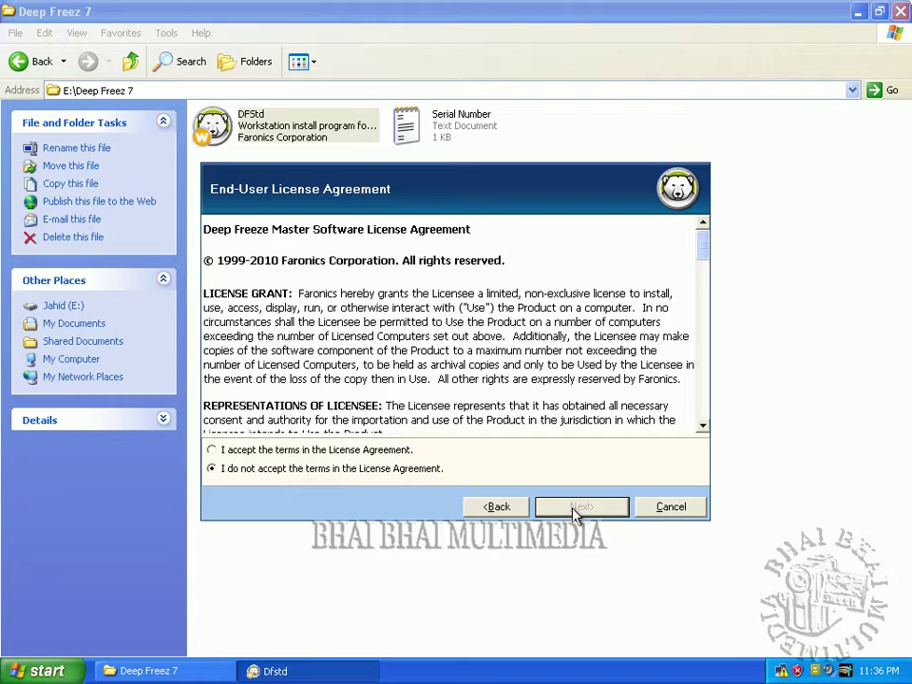
left_click(348, 452)
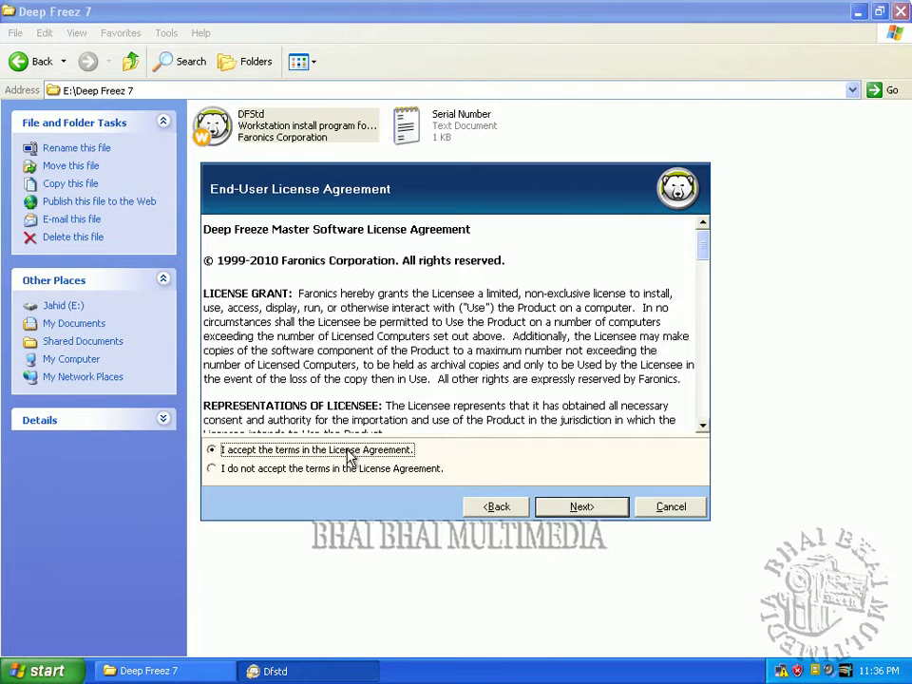
left_click(580, 513)
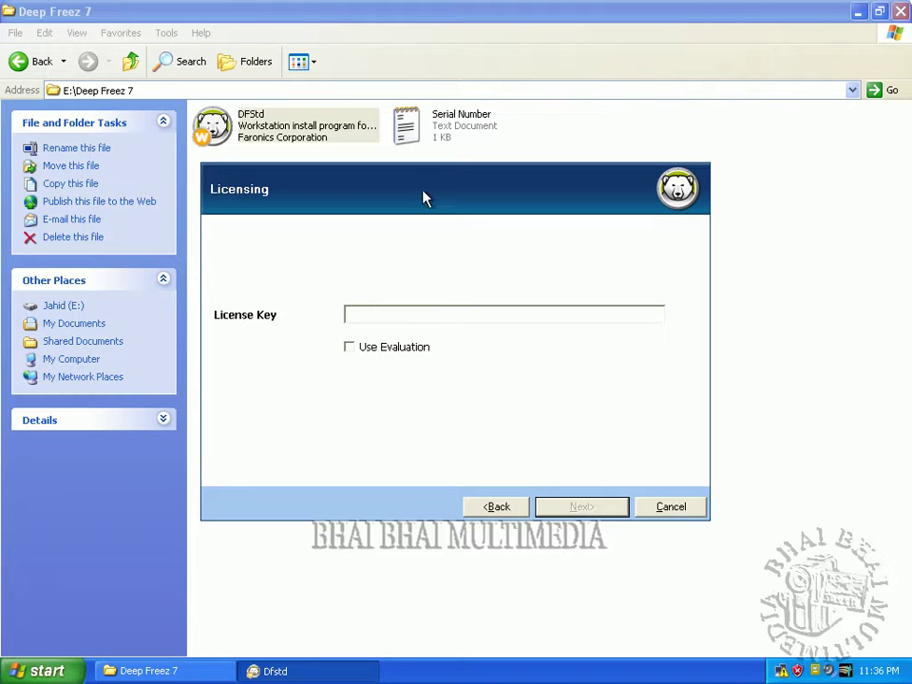
Copy the license key from the Serial Number text file and close the file.
double_click(407, 131)
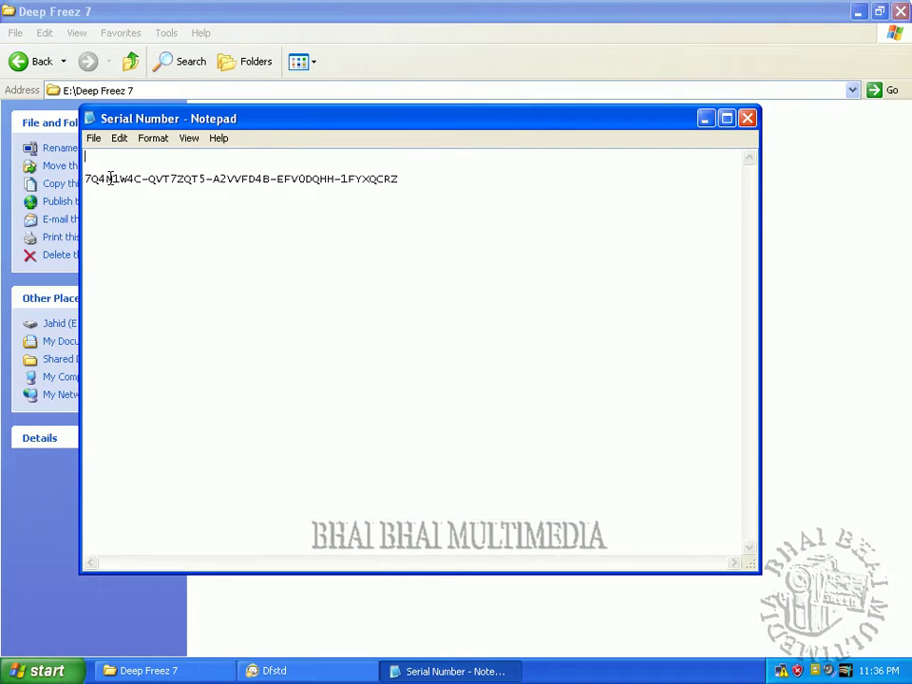
left_click_drag(86, 178, 397, 178)
right_click(376, 178)
left_click(398, 226)
left_click(748, 119)
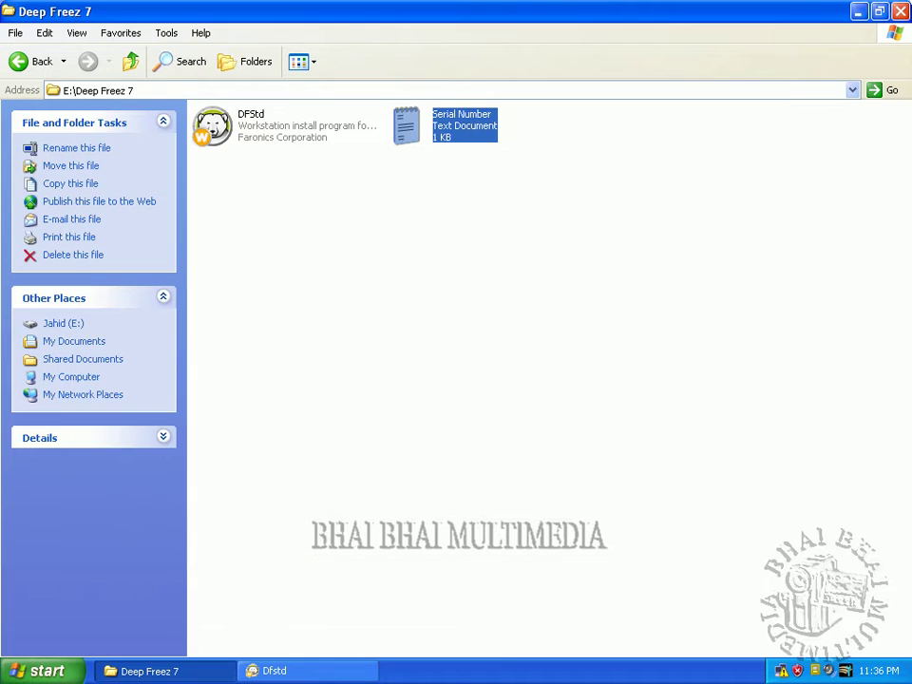
Return to the Deep Freeze installer, paste the copied key as the license key and continue to the frozen drives configuration.
left_click(344, 672)
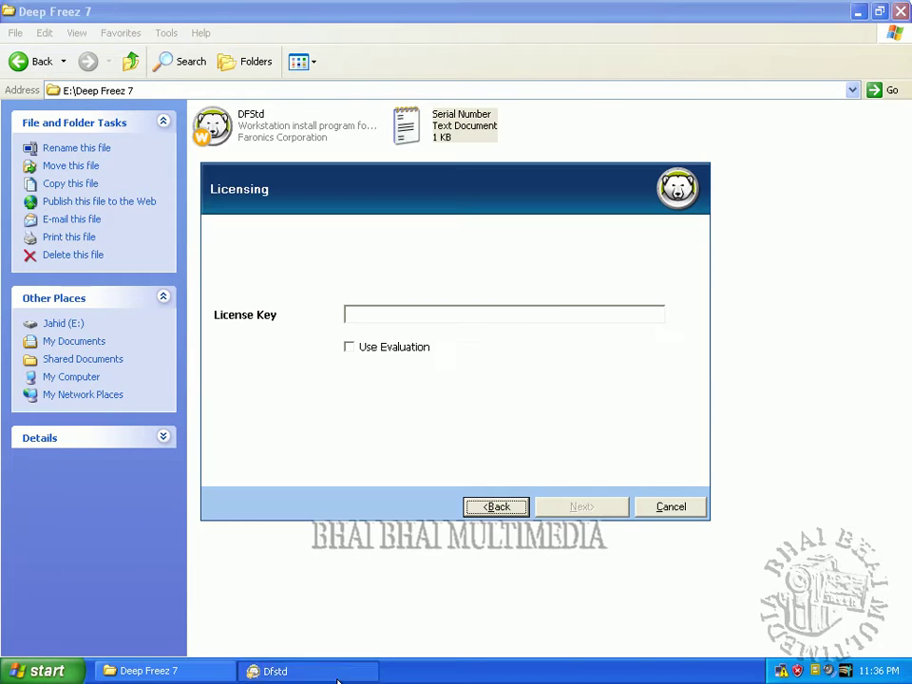
right_click(442, 315)
left_click(500, 379)
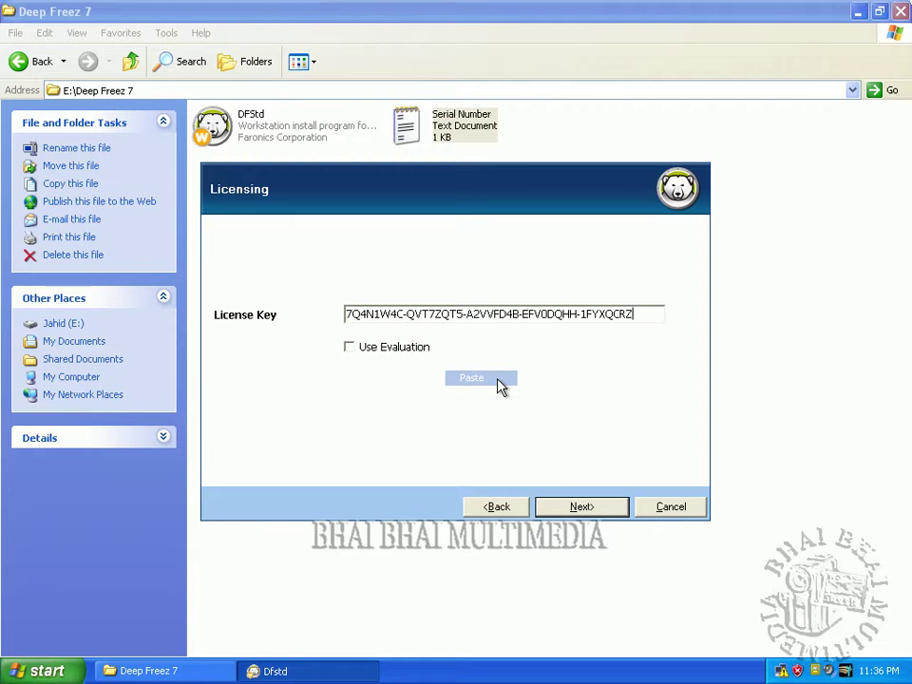
left_click(561, 509)
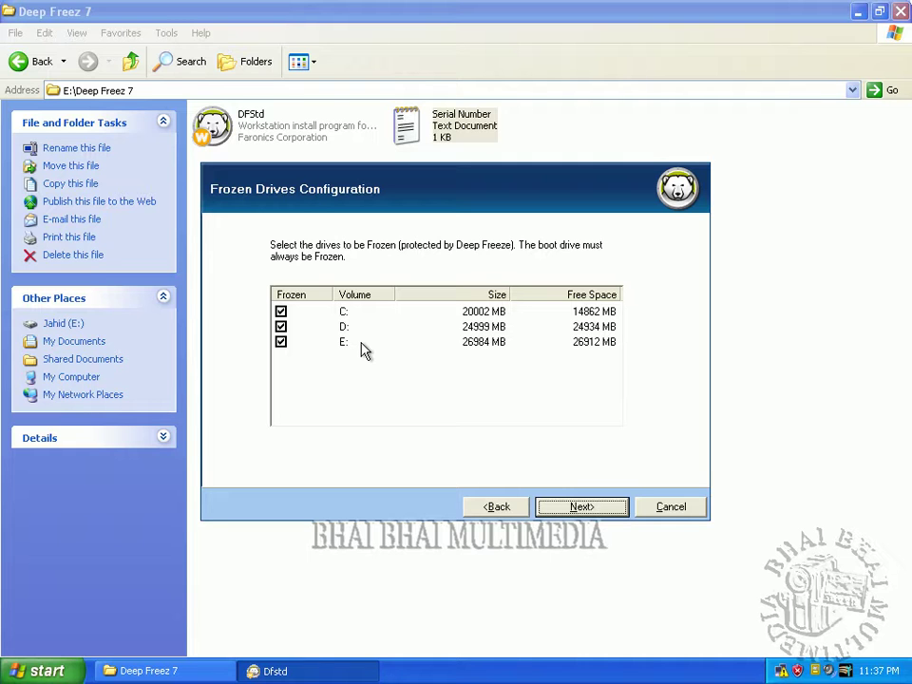
Exclude drives D: and E: from freezing, keep only C: frozen, and install Deep Freeze.
left_click(281, 326)
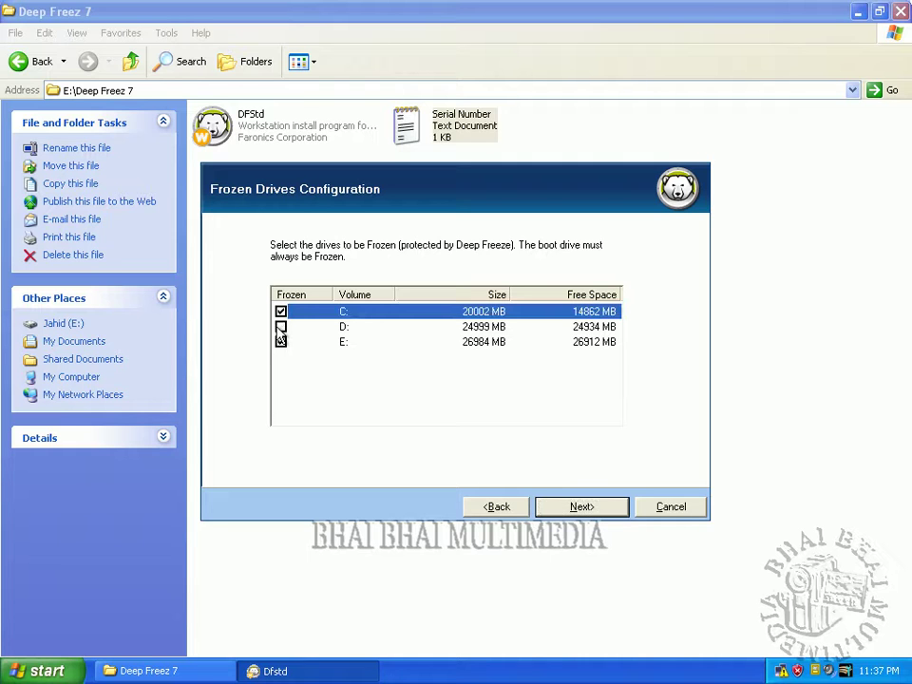
left_click(283, 343)
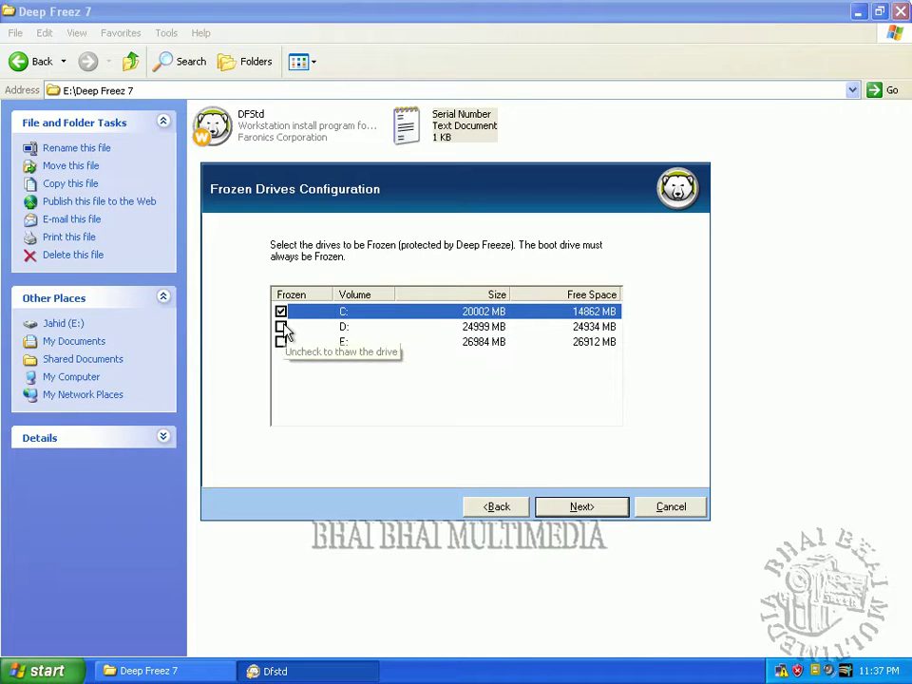
left_click(281, 312)
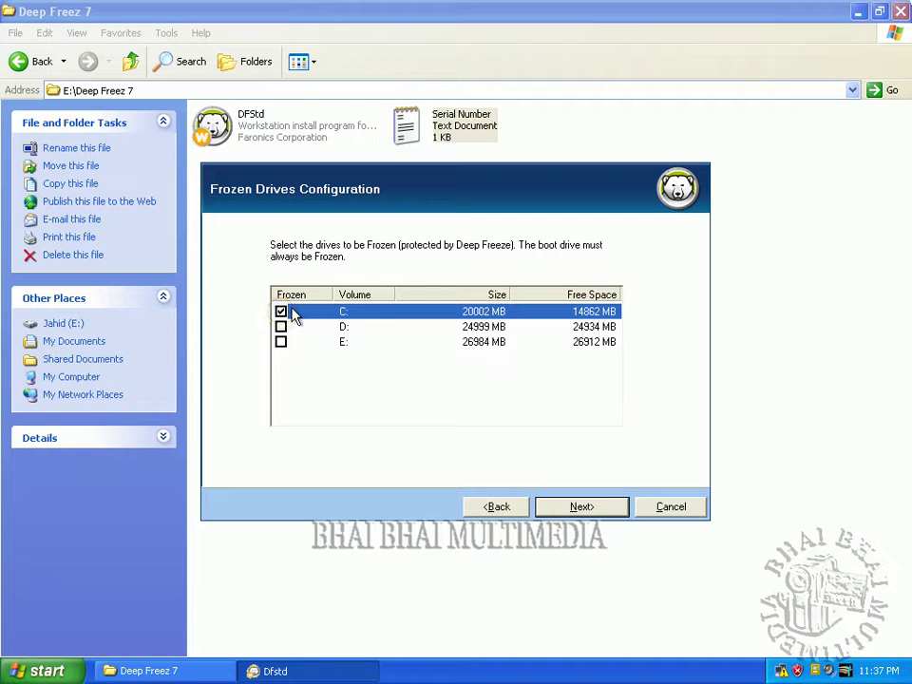
left_click(587, 510)
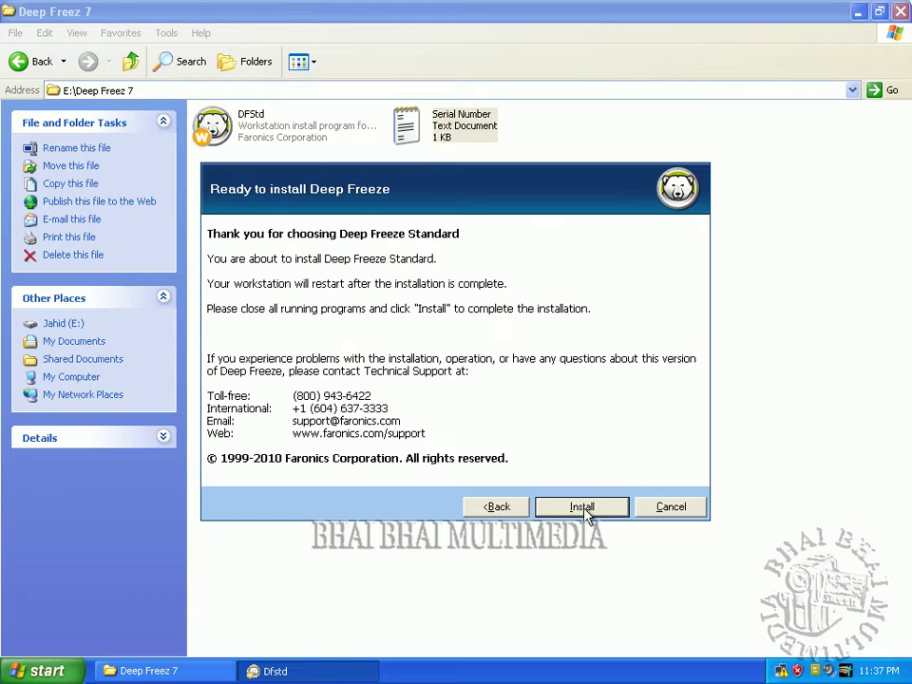
left_click(586, 511)
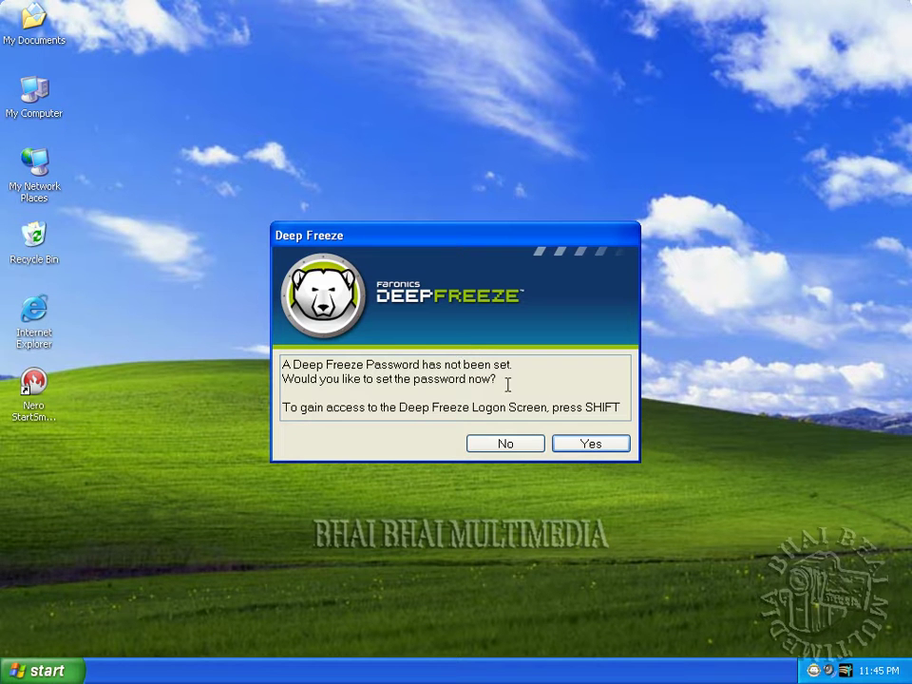
Accept the offer to set a Deep Freeze password, enter and confirm the new password, and save it.
left_click(597, 448)
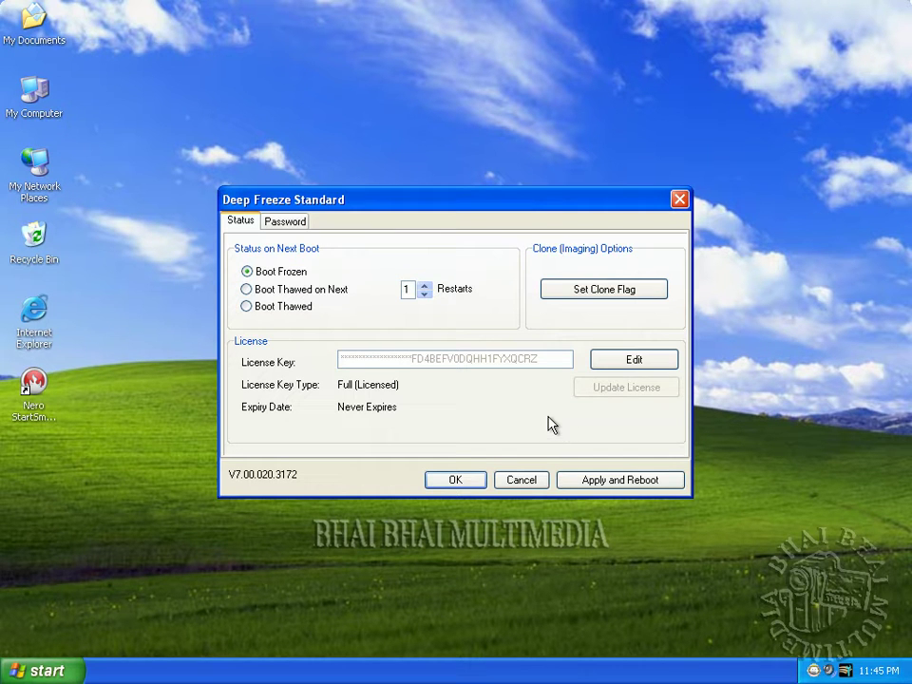
left_click(288, 226)
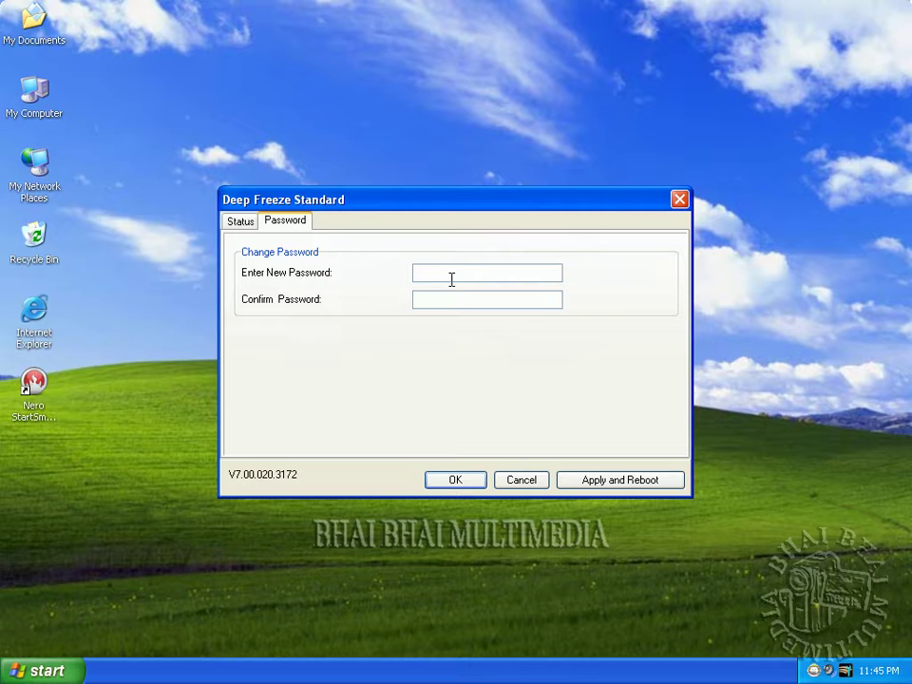
type("*****")
left_click(474, 300)
type("*****")
left_click(462, 484)
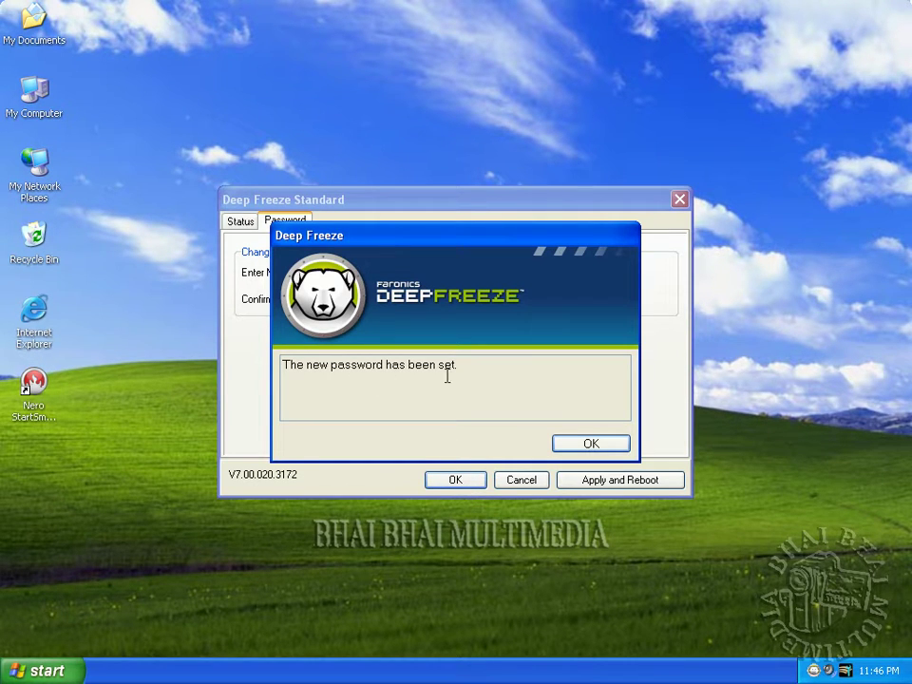
left_click(586, 443)
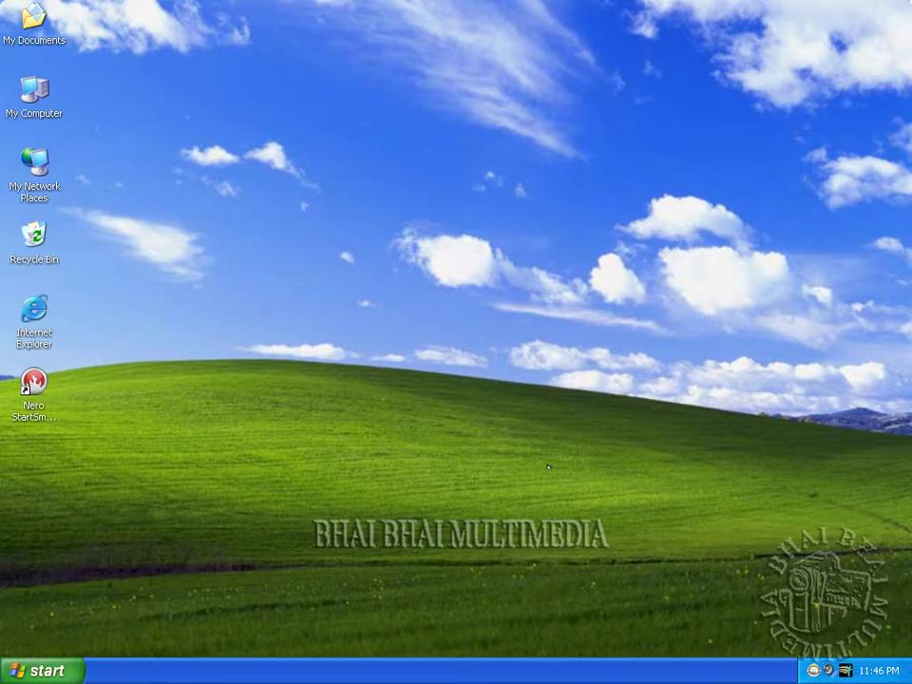
right_click(343, 332)
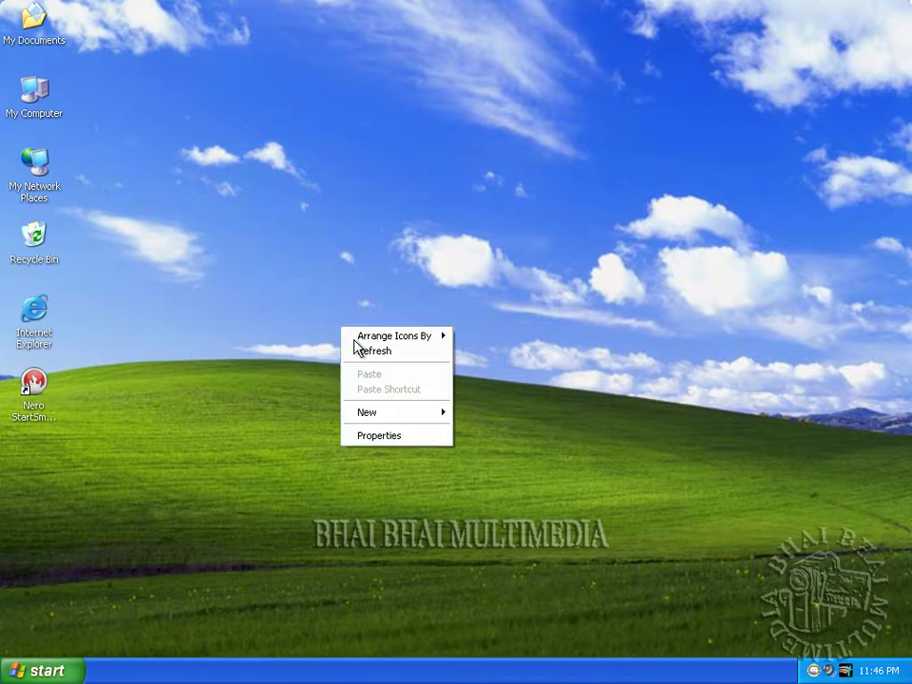
left_click(360, 352)
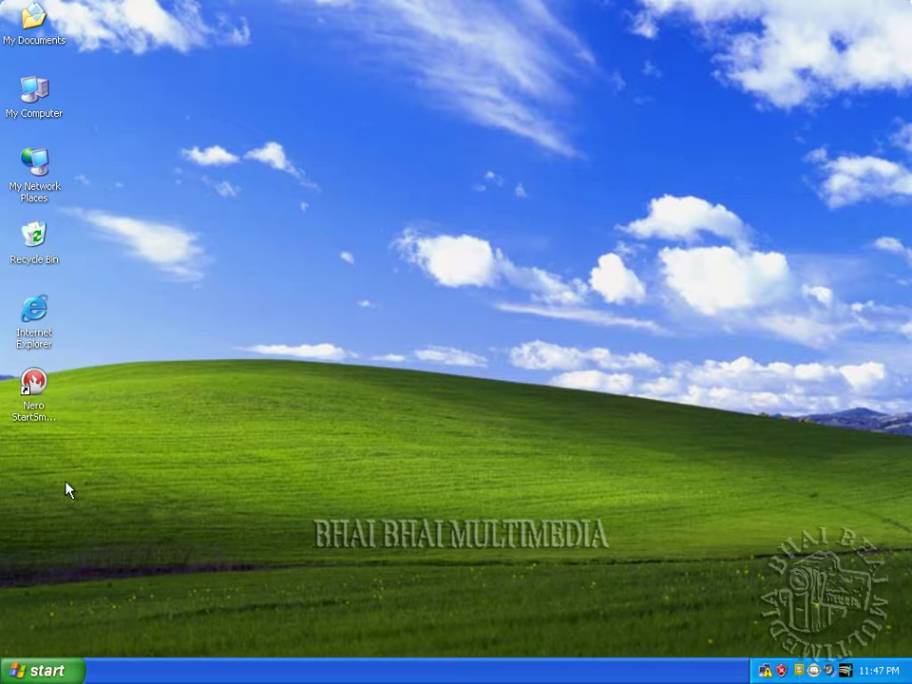
Create a new folder named Multimedia on the desktop.
right_click(30, 472)
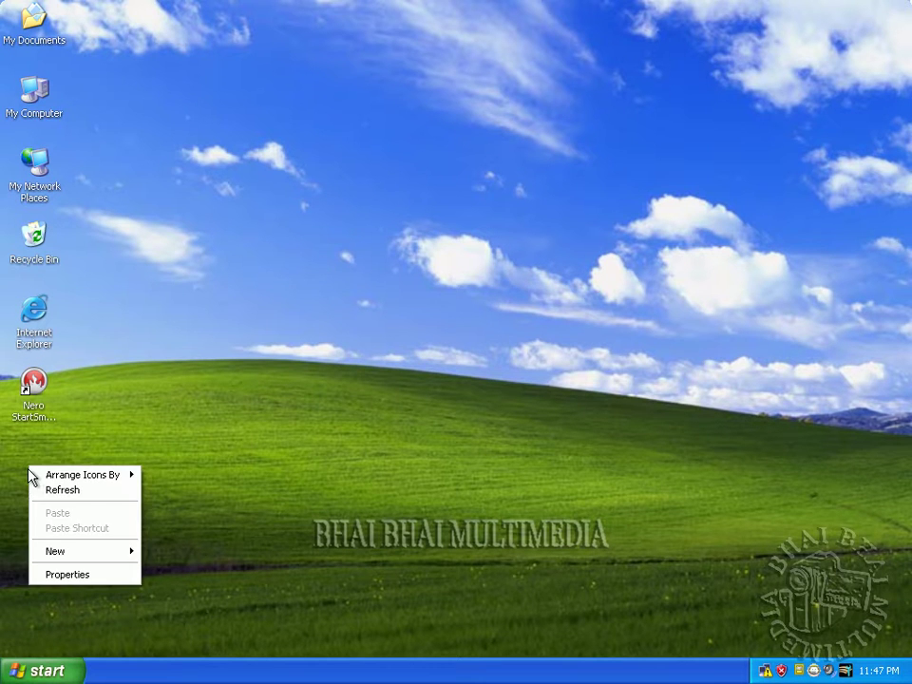
mouse_move(82, 559)
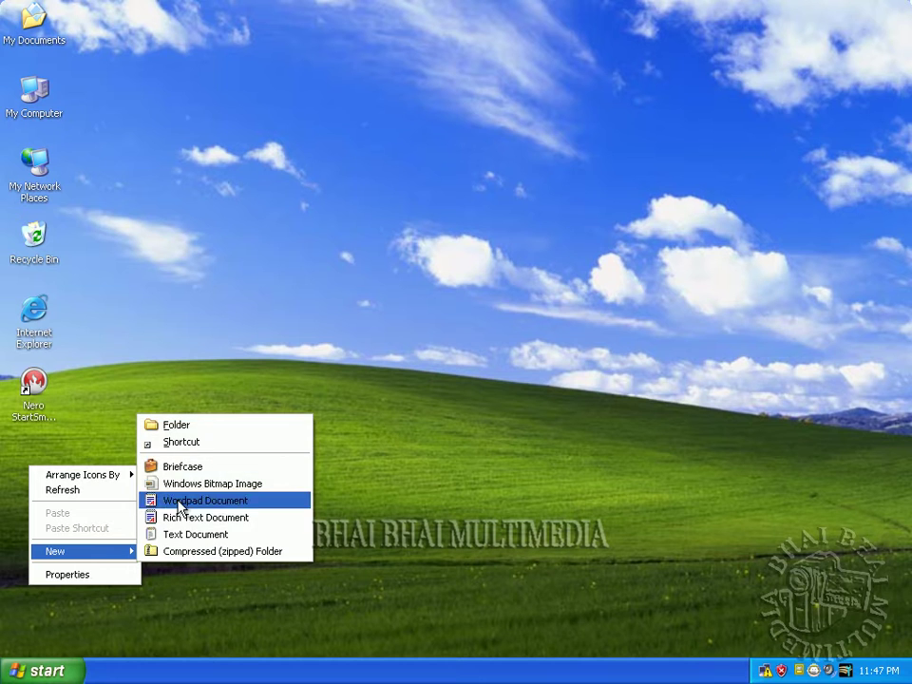
left_click(181, 427)
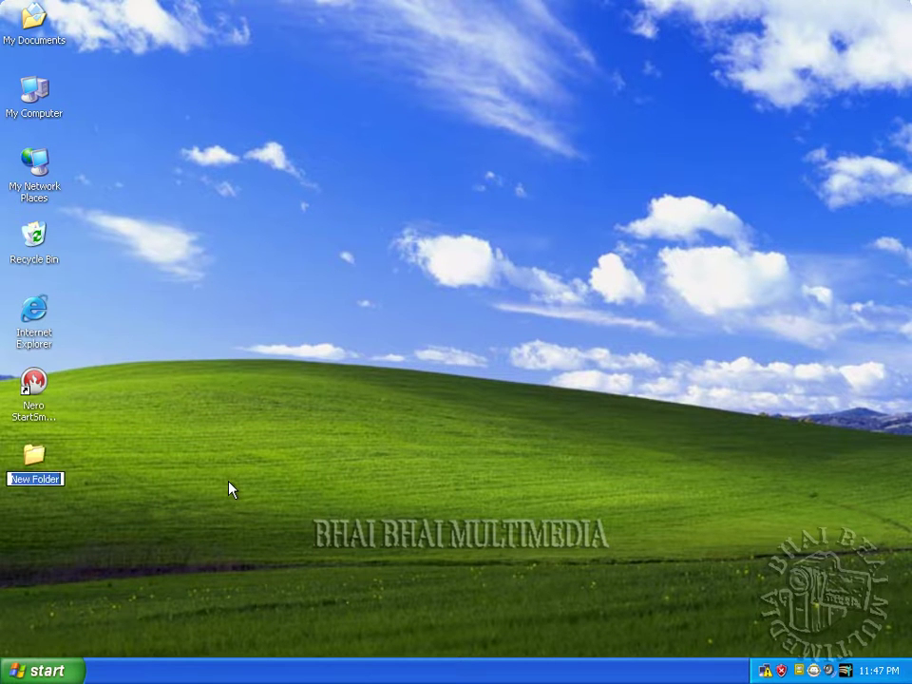
type("Multimedia")
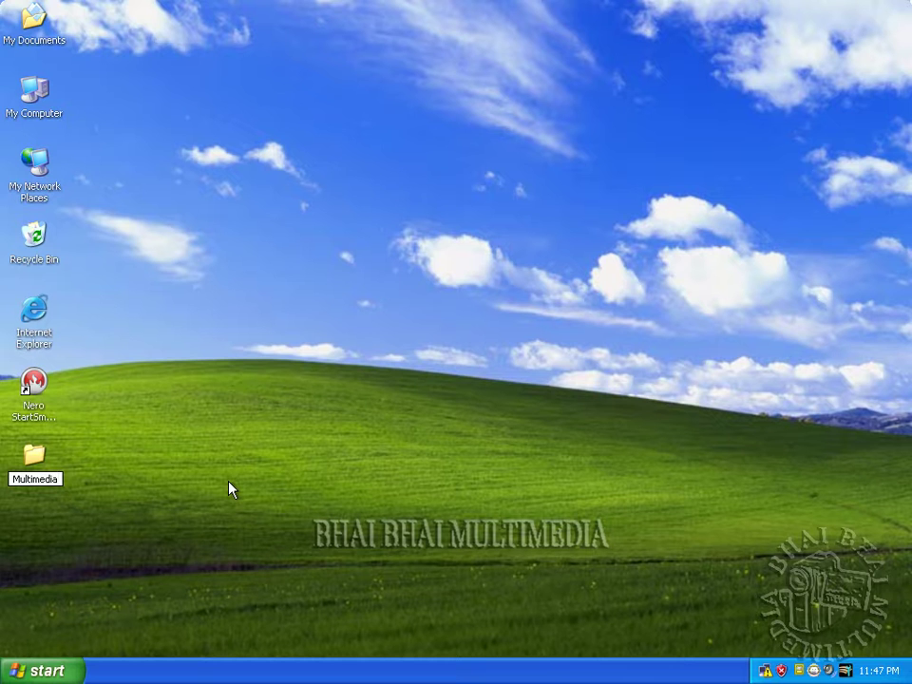
key("Return")
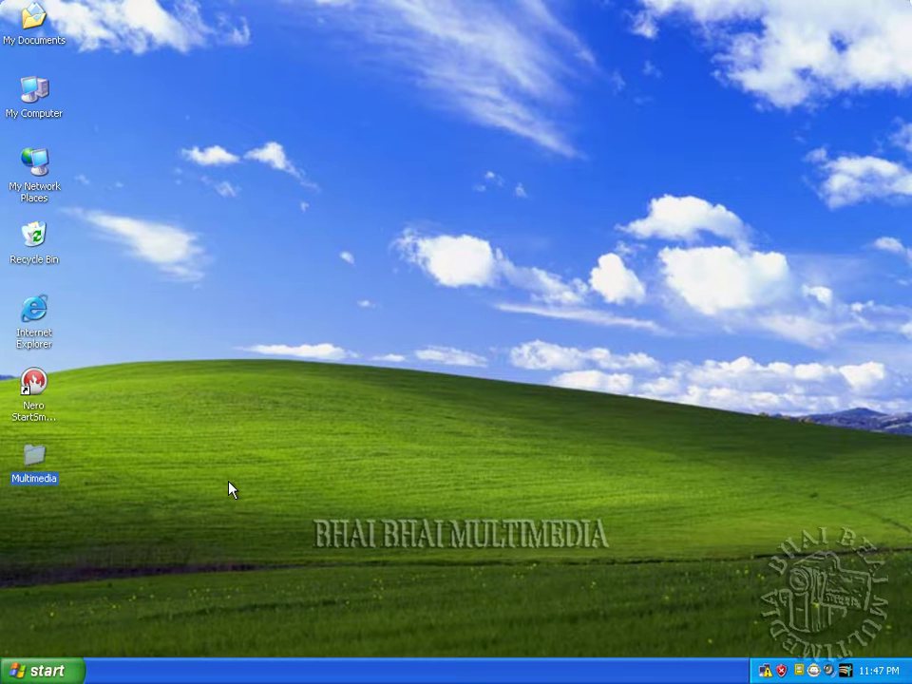
Copy the Deep Freez 7 folder from drive E: and close the drive window.
double_click(31, 95)
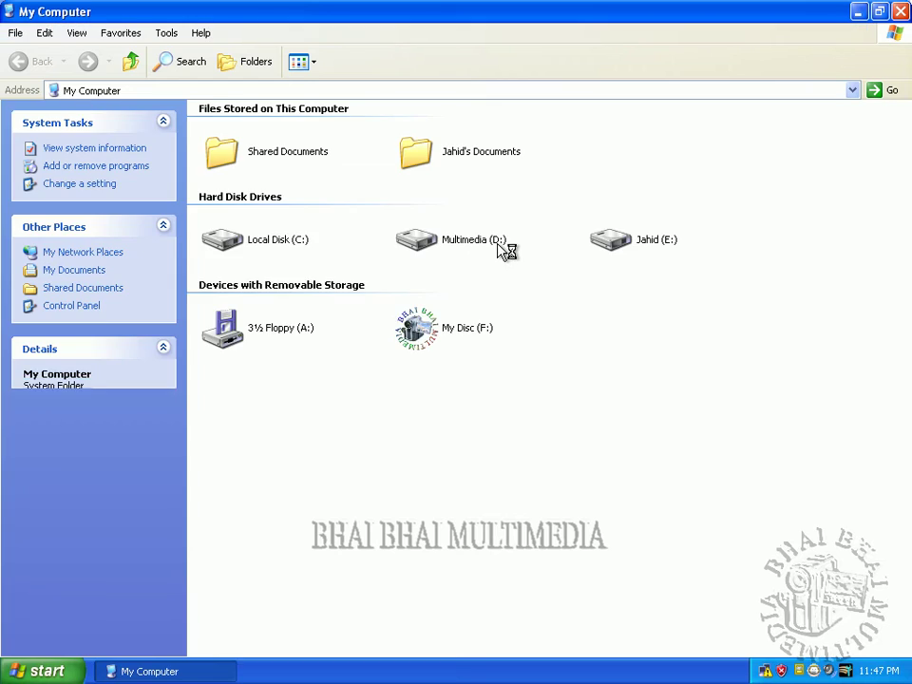
double_click(615, 248)
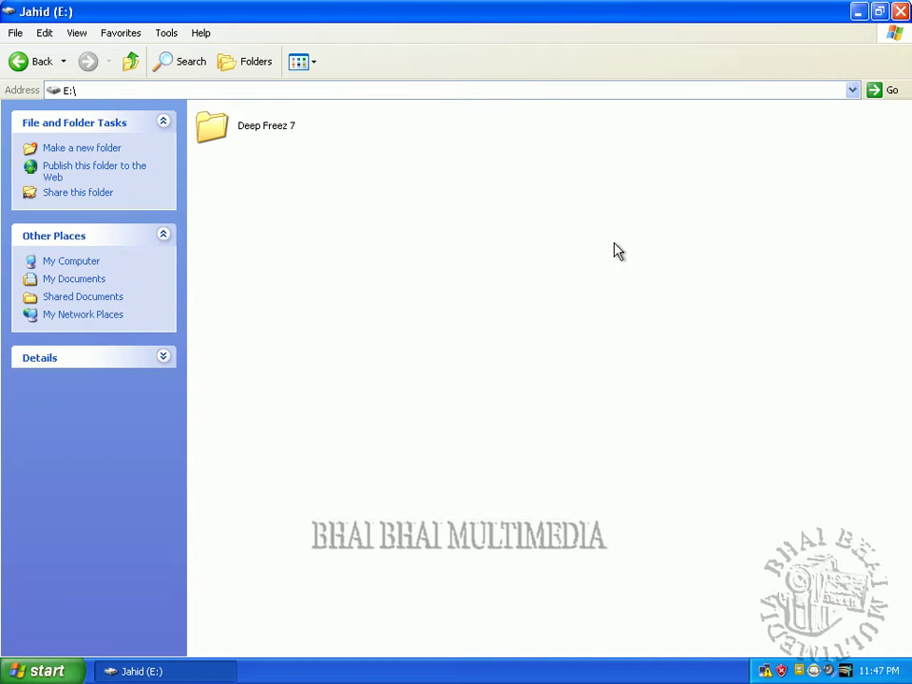
double_click(252, 126)
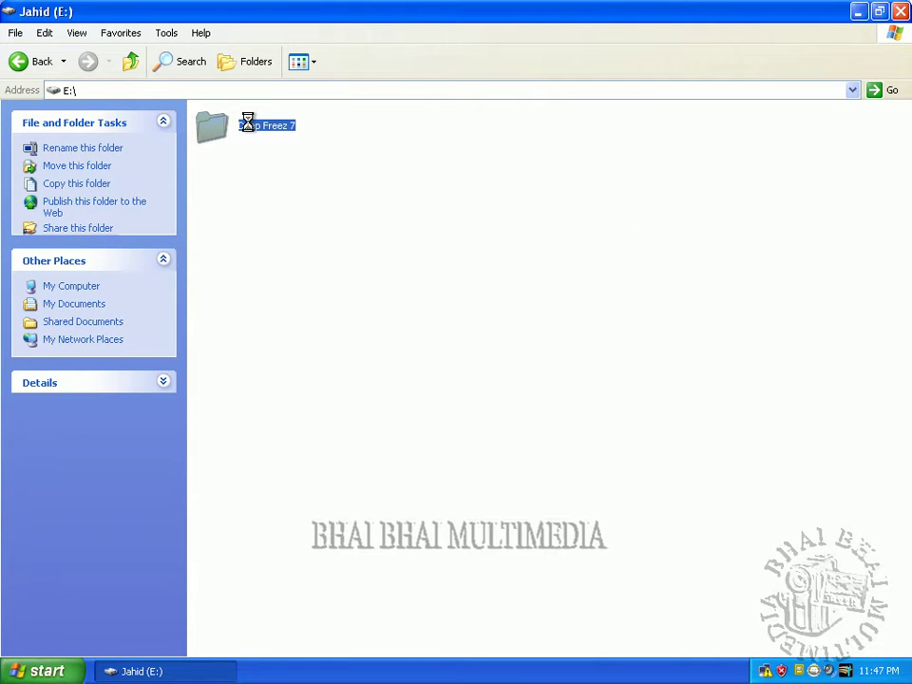
right_click(249, 127)
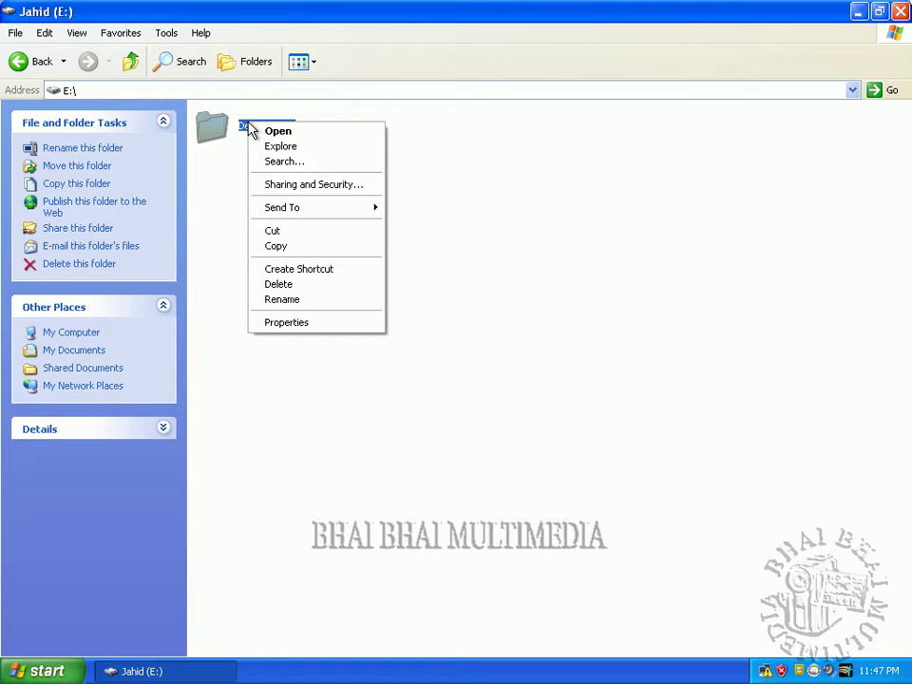
left_click(279, 249)
left_click(900, 11)
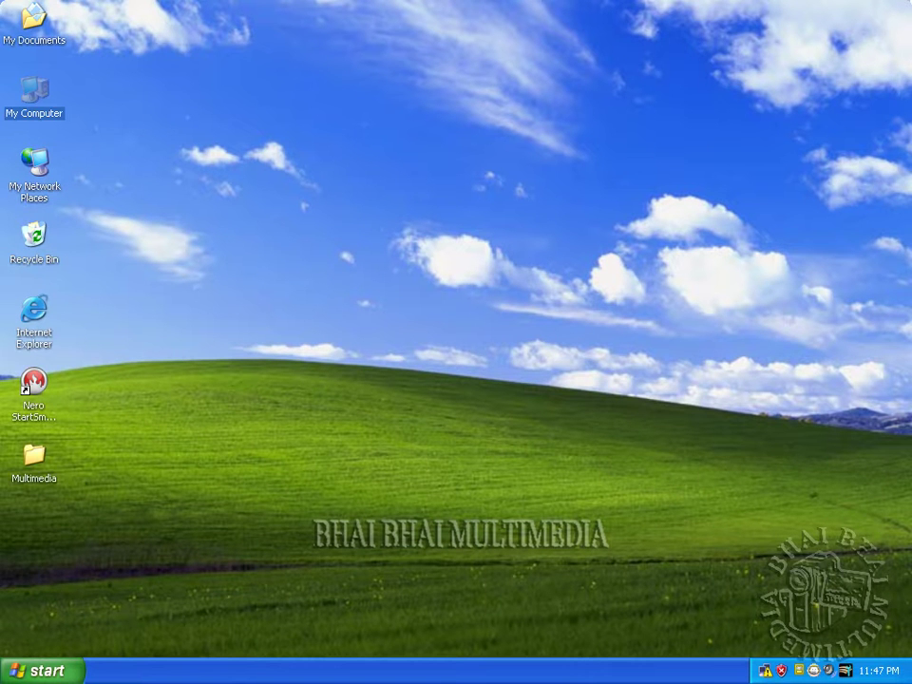
Paste the copied Deep Freez 7 folder into the desktop's Multimedia folder and close its window.
double_click(23, 464)
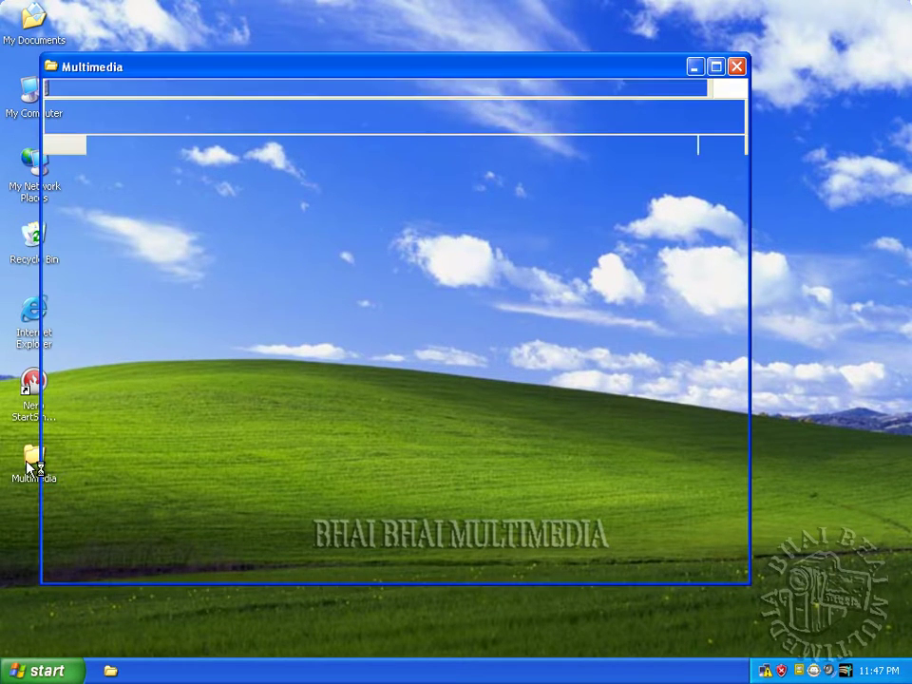
right_click(321, 232)
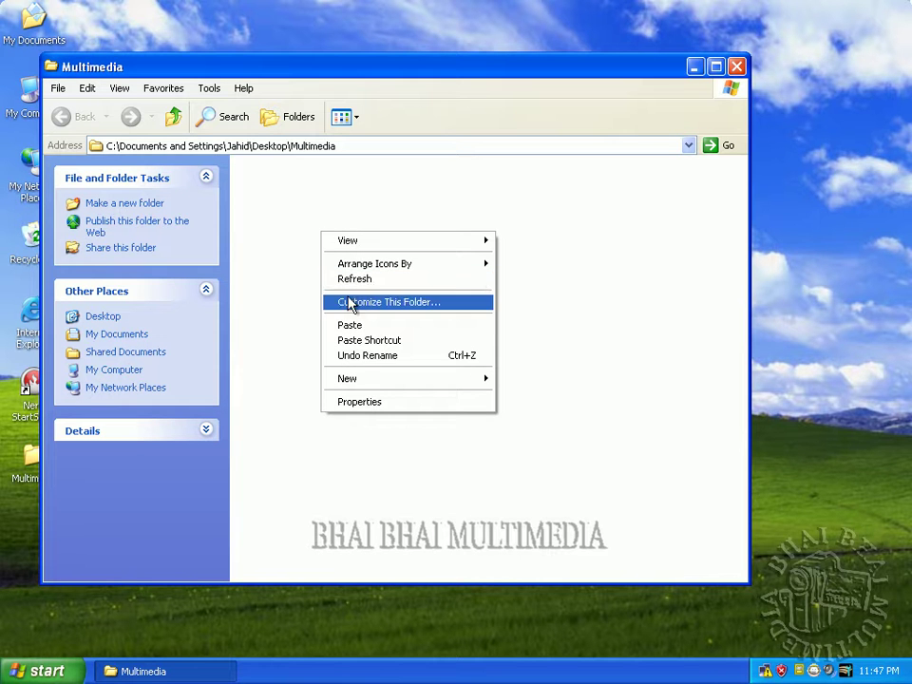
left_click(353, 324)
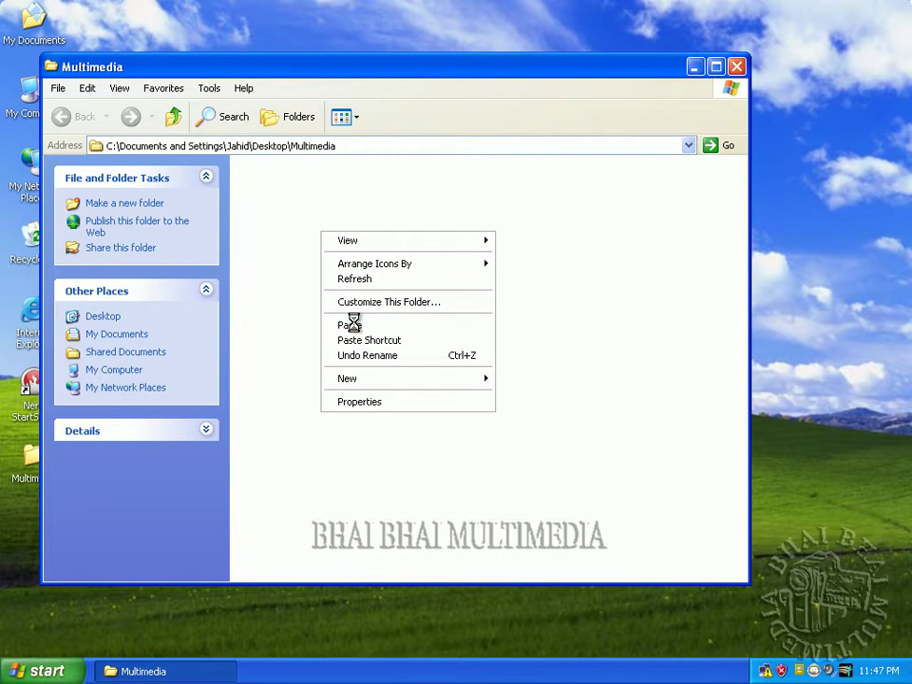
key("alt+F4")
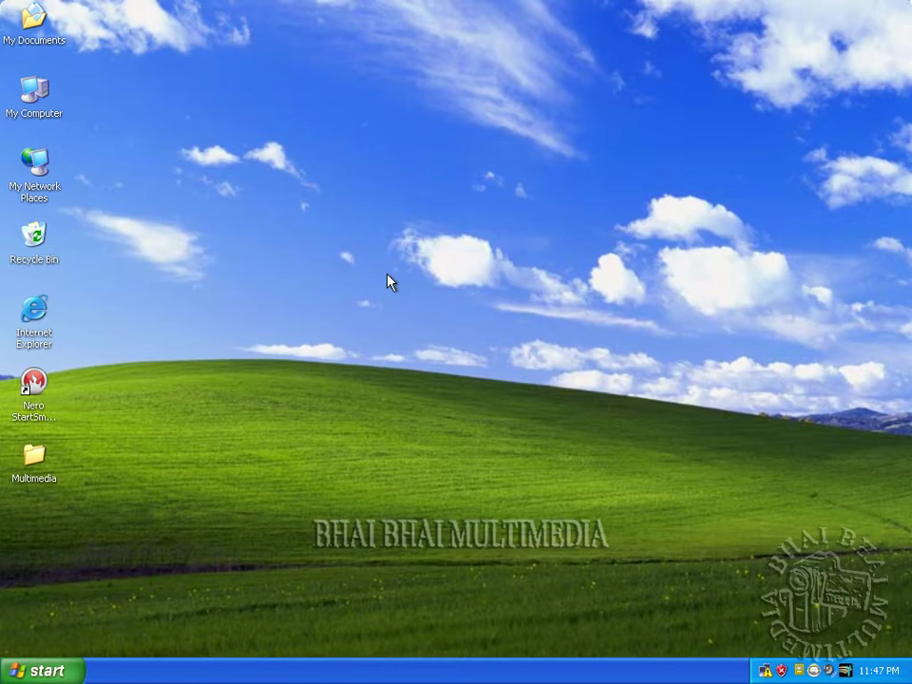
Change the desktop background to Azul, apply it and close the display properties.
right_click(388, 282)
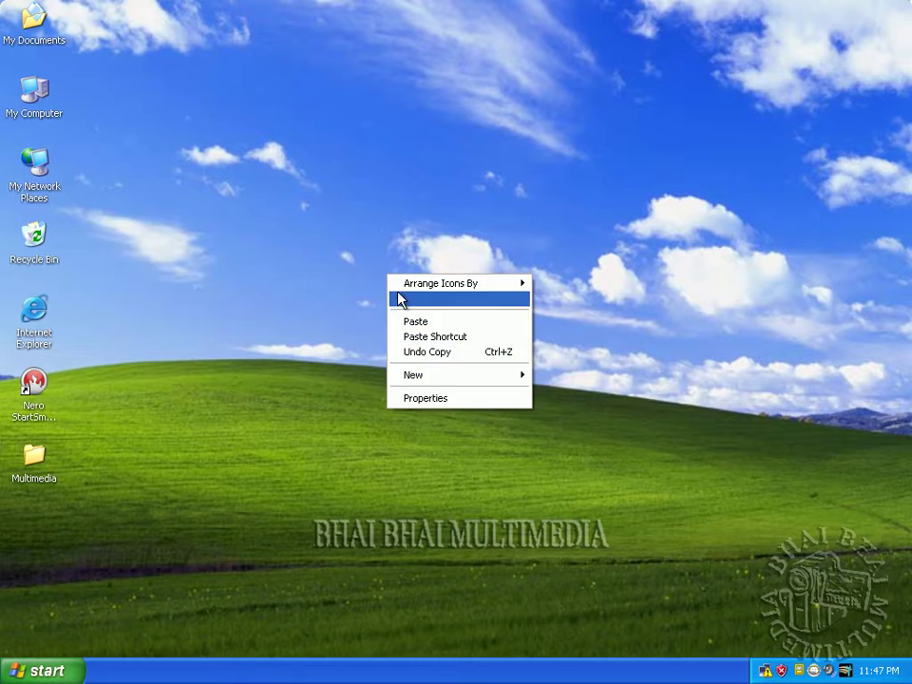
left_click(424, 399)
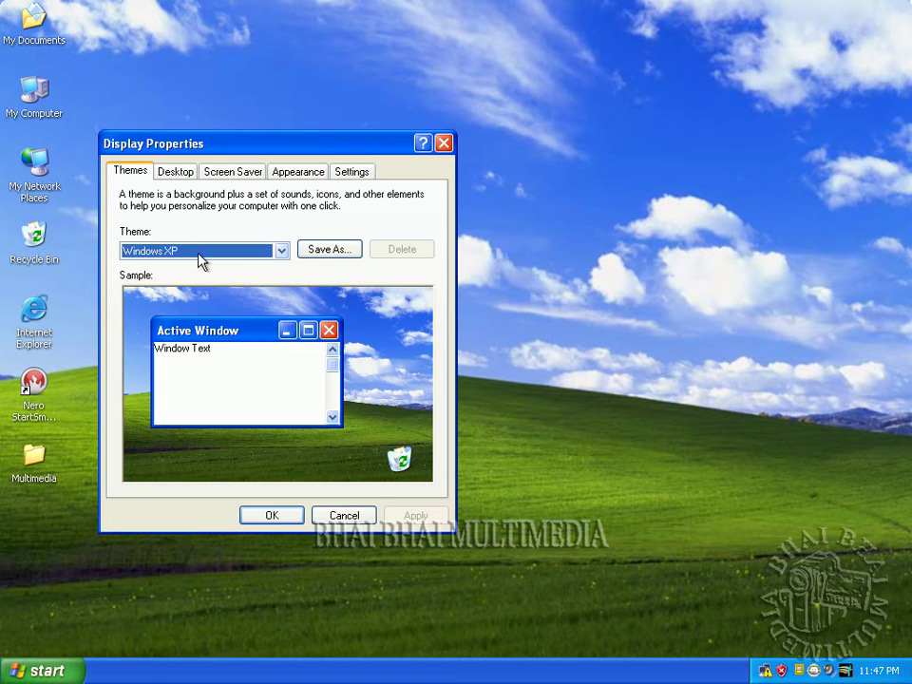
left_click(177, 174)
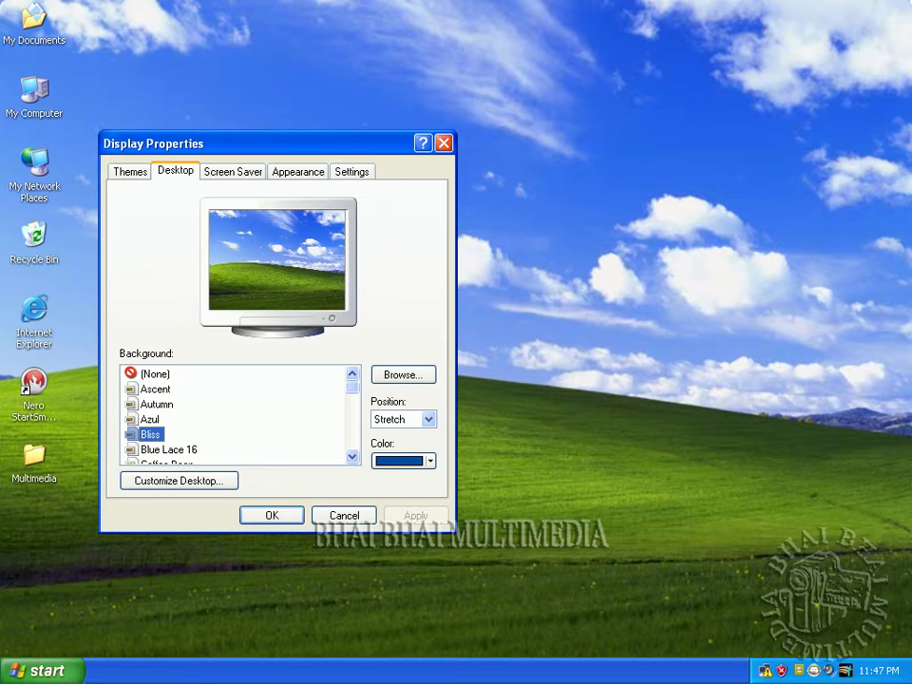
left_click(149, 421)
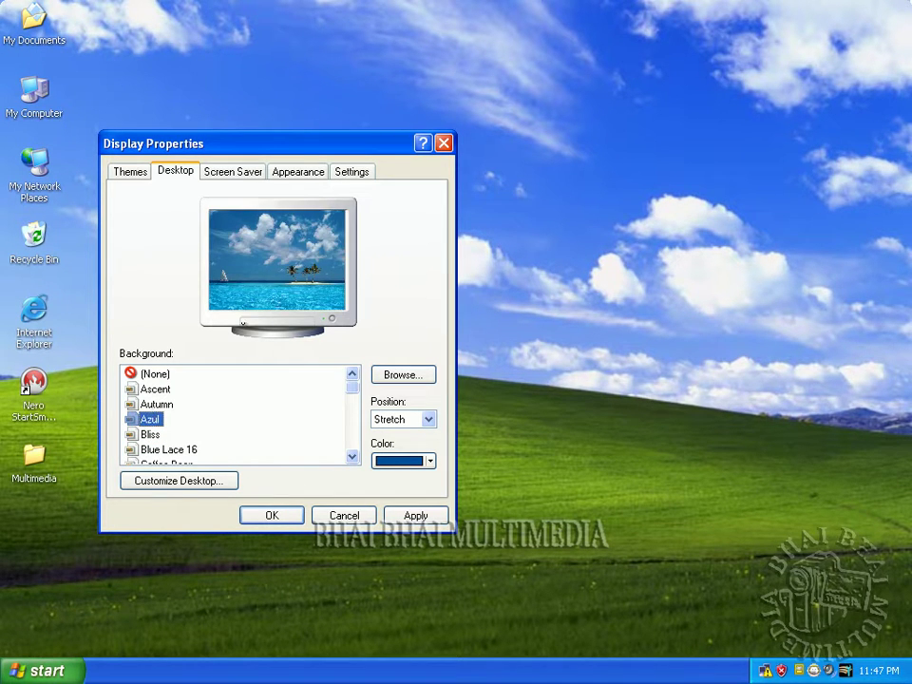
left_click(413, 524)
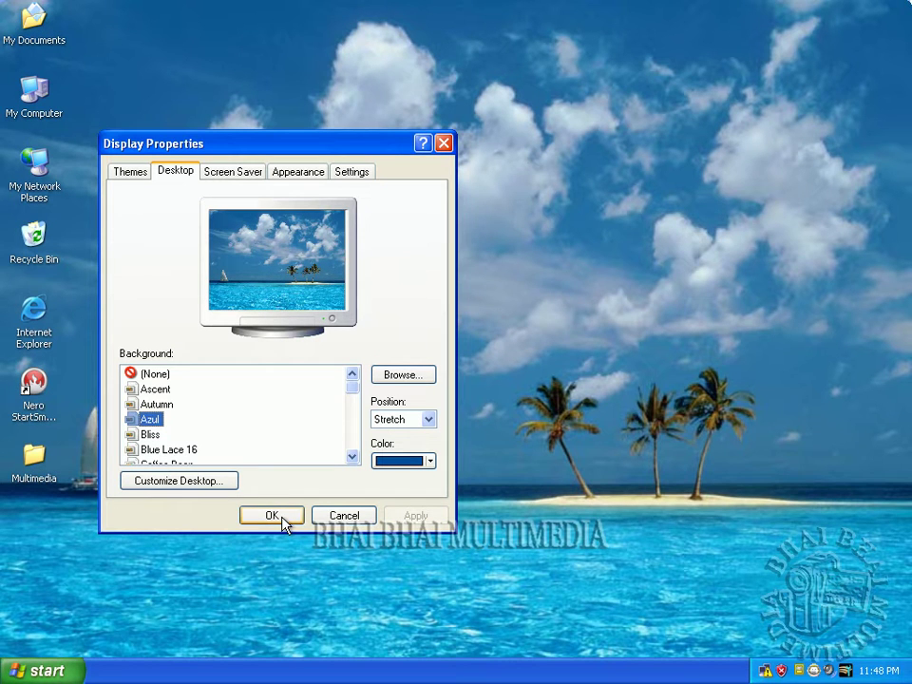
left_click(272, 515)
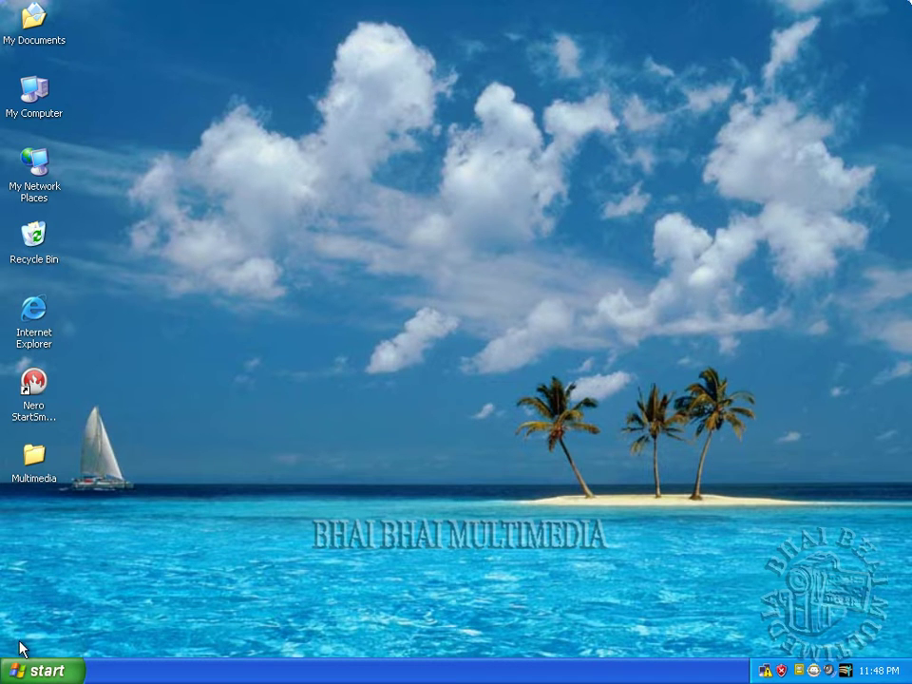
Restart the computer to test whether the desktop changes survive a reboot.
left_click(28, 669)
left_click(43, 639)
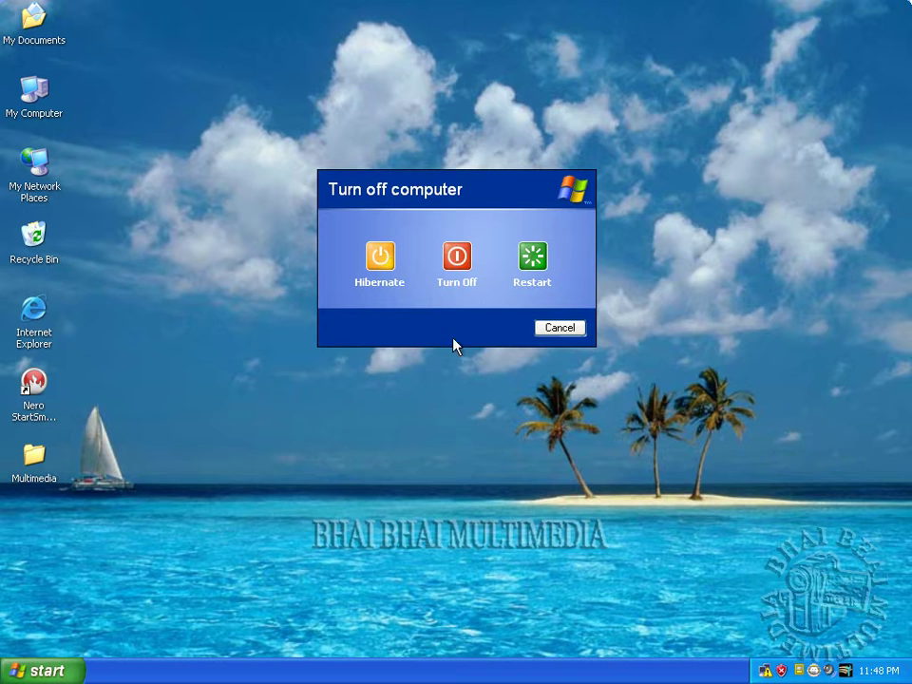
left_click(533, 257)
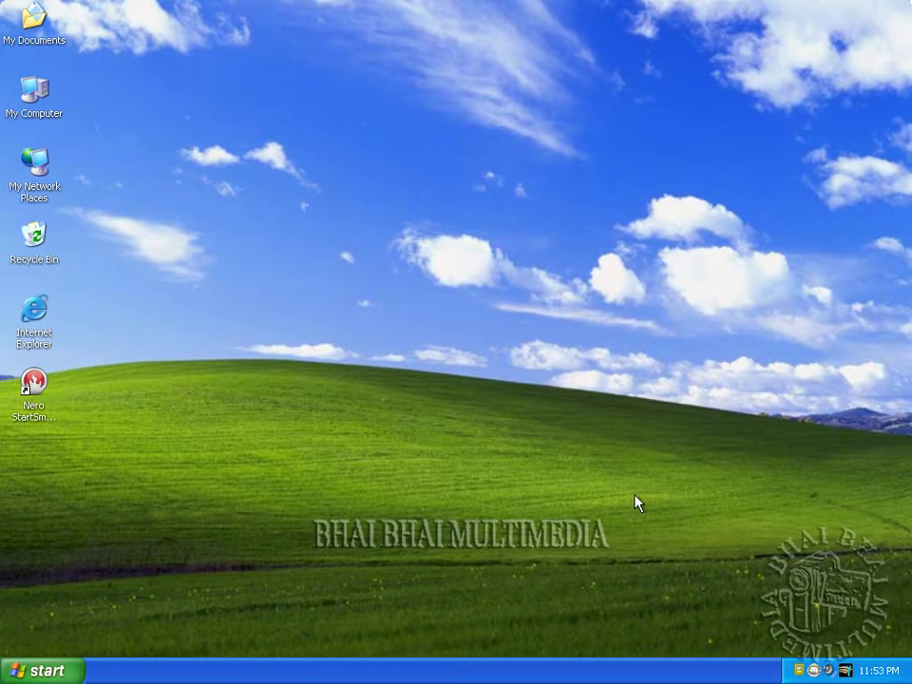
Bring up the Deep Freeze login and enter the Deep Freeze password to access its settings.
left_click(813, 670)
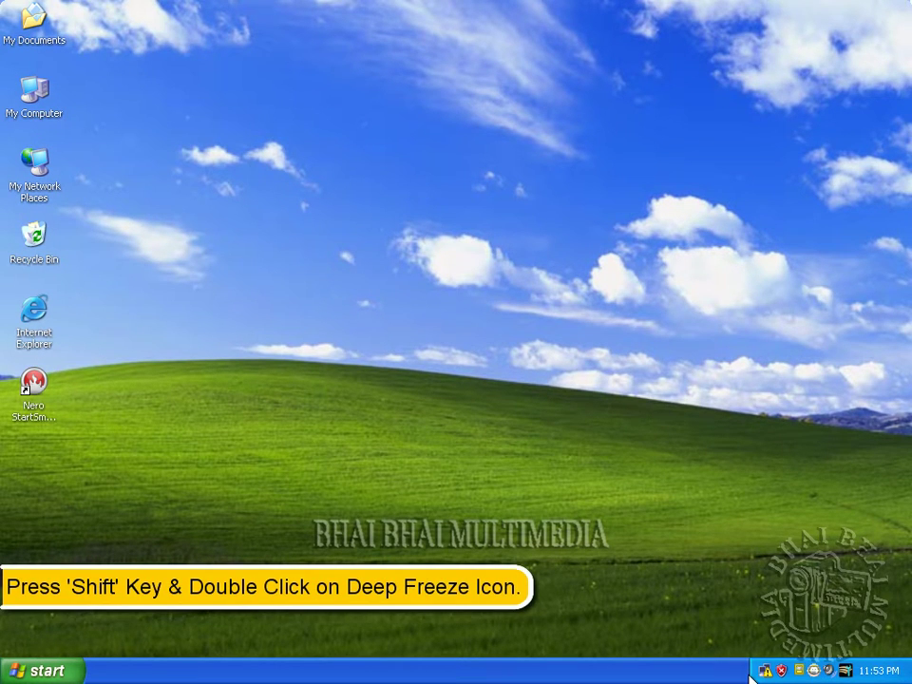
double_click(812, 670, "shift")
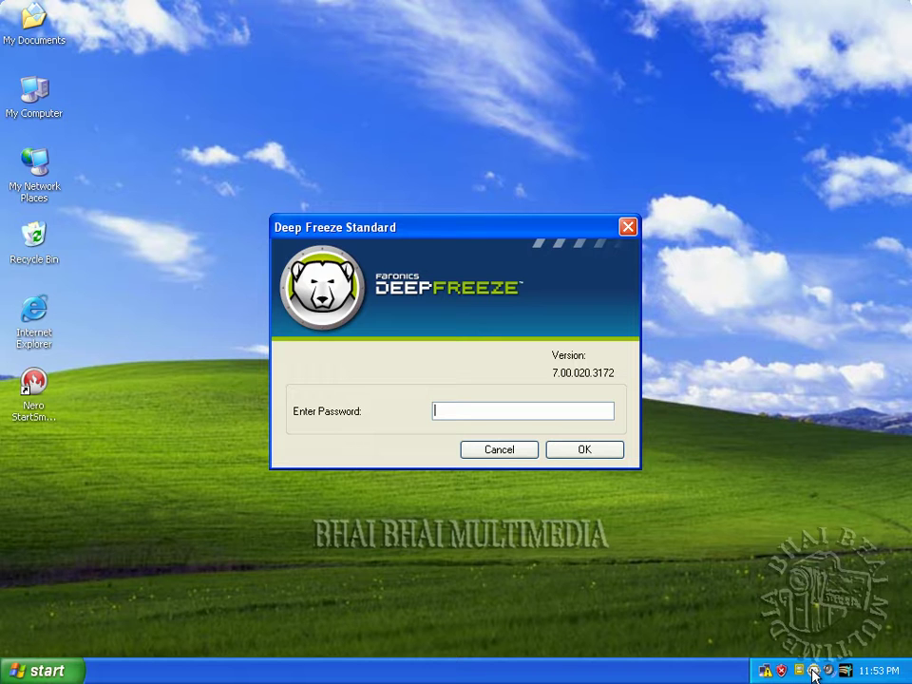
type("*****")
left_click(585, 450)
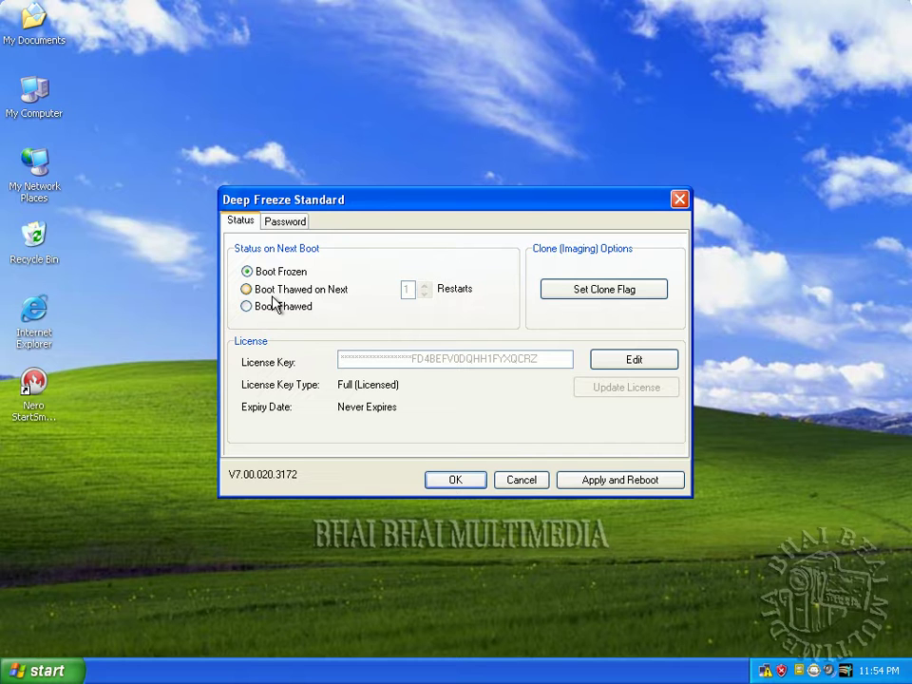
Set Deep Freeze to boot thawed on the next 1 restart, apply the setting and confirm rebooting now.
left_click(262, 290)
left_click(618, 484)
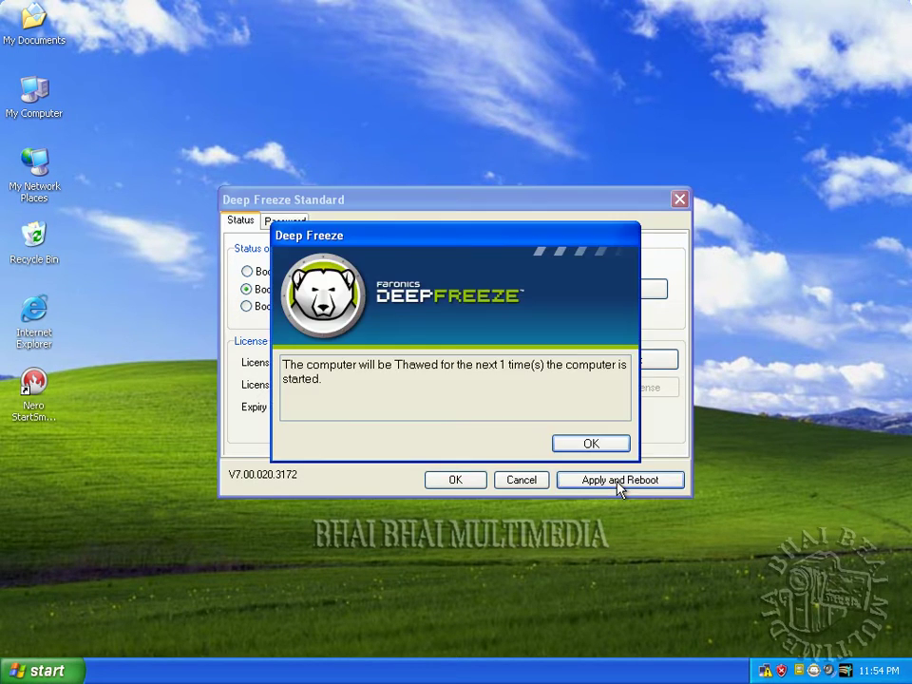
left_click(590, 444)
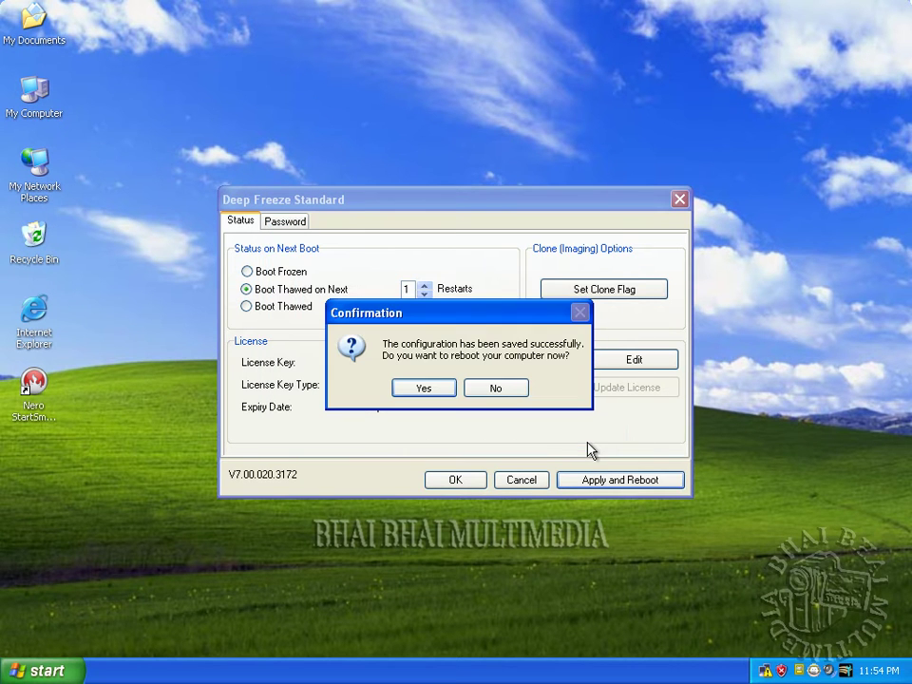
left_click(424, 388)
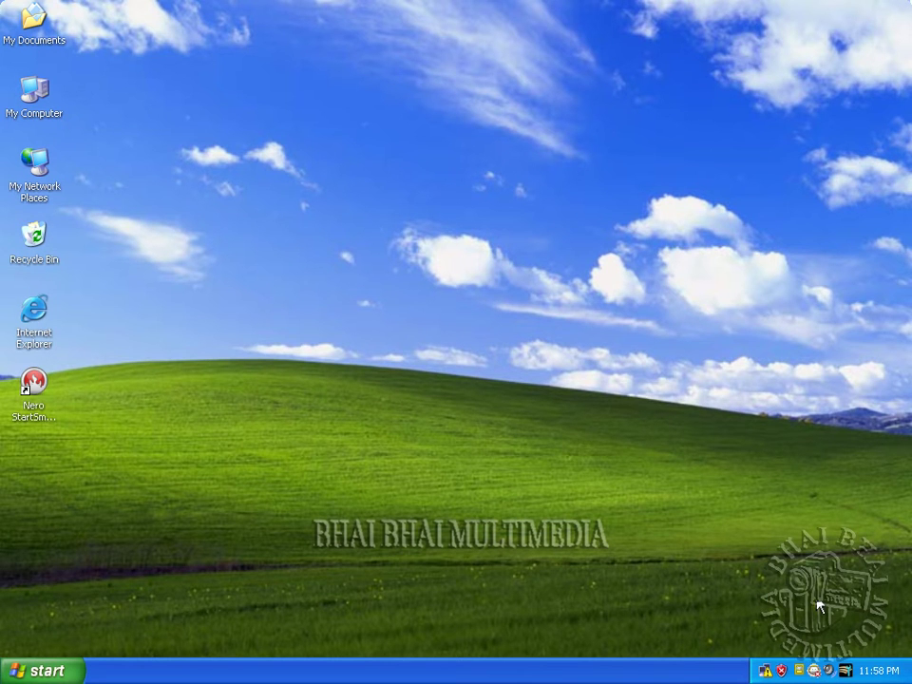
Run the DFStd installer from the Deep Freez 7 folder on drive E: and start uninstalling Deep Freeze Standard.
double_click(34, 91)
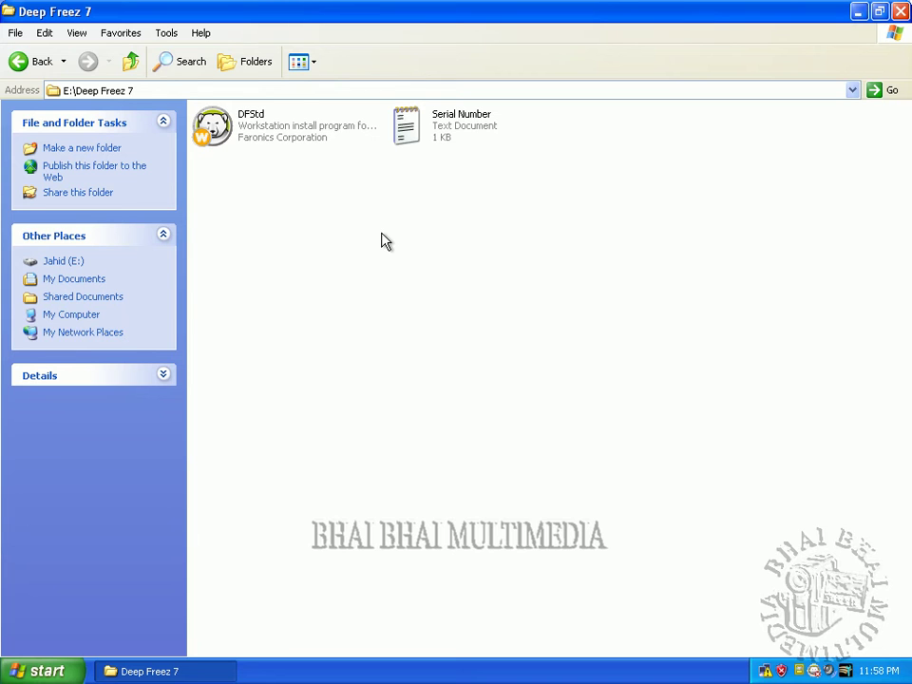
double_click(215, 141)
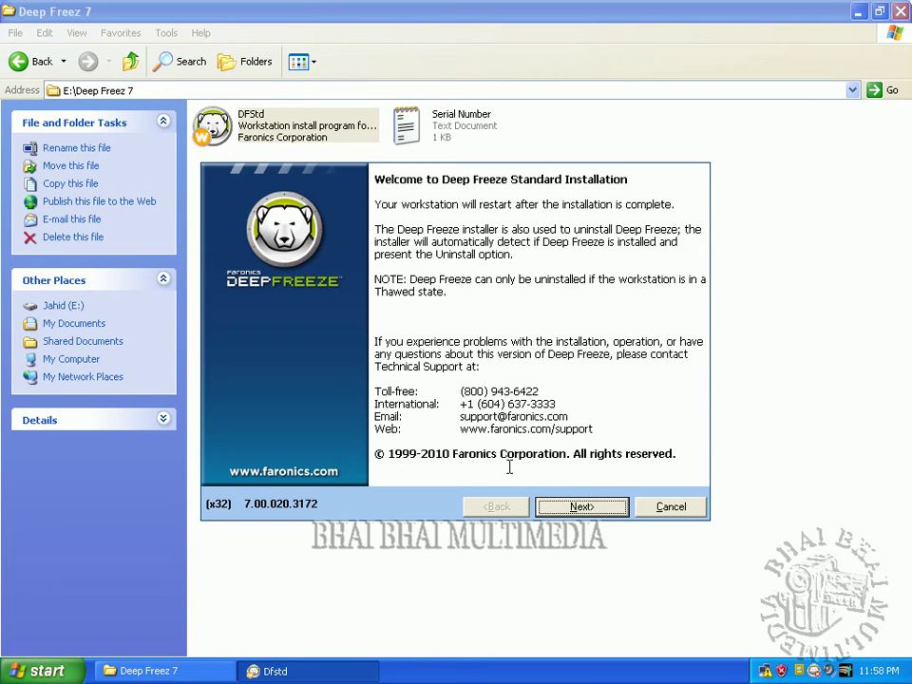
left_click(577, 507)
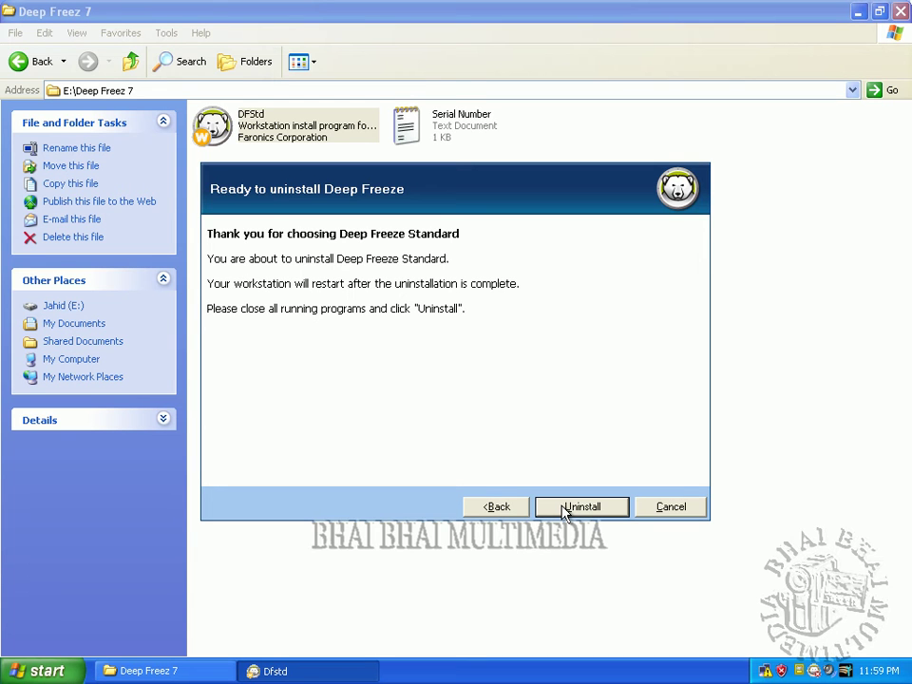
left_click(564, 509)
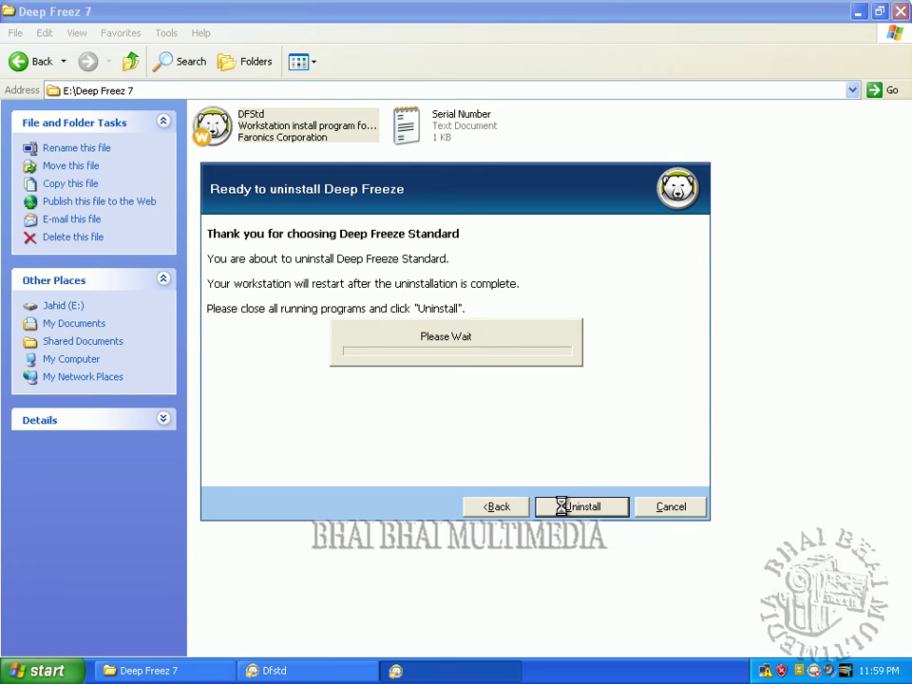